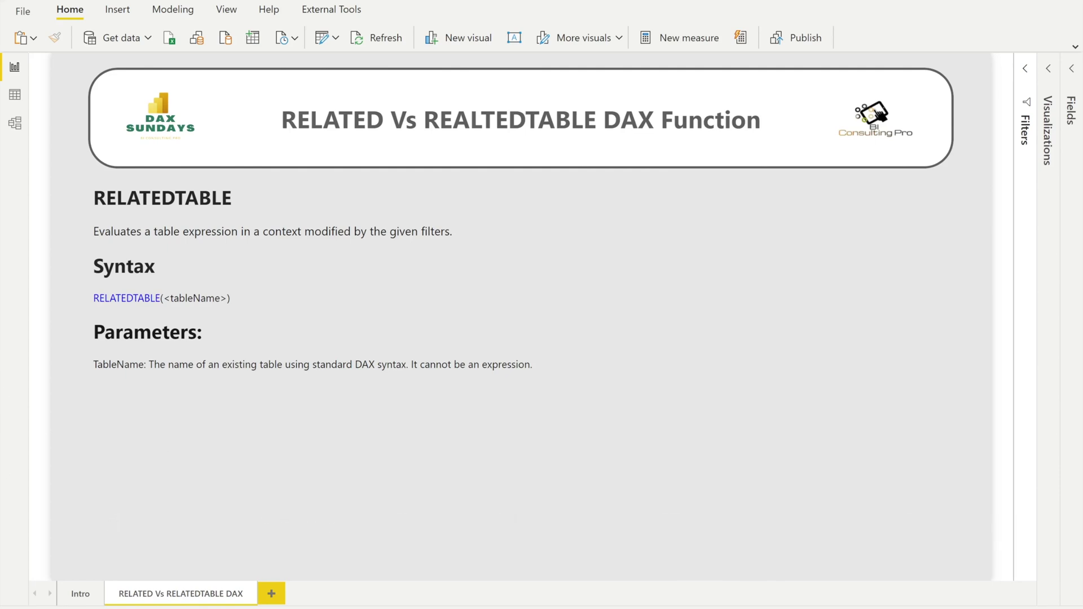
- Open the data model diagram and examine the relationships linking the Sales table to the Date, Product, Customer and Territories tables
{"action": "left_click", "coordinate": [15, 126]}
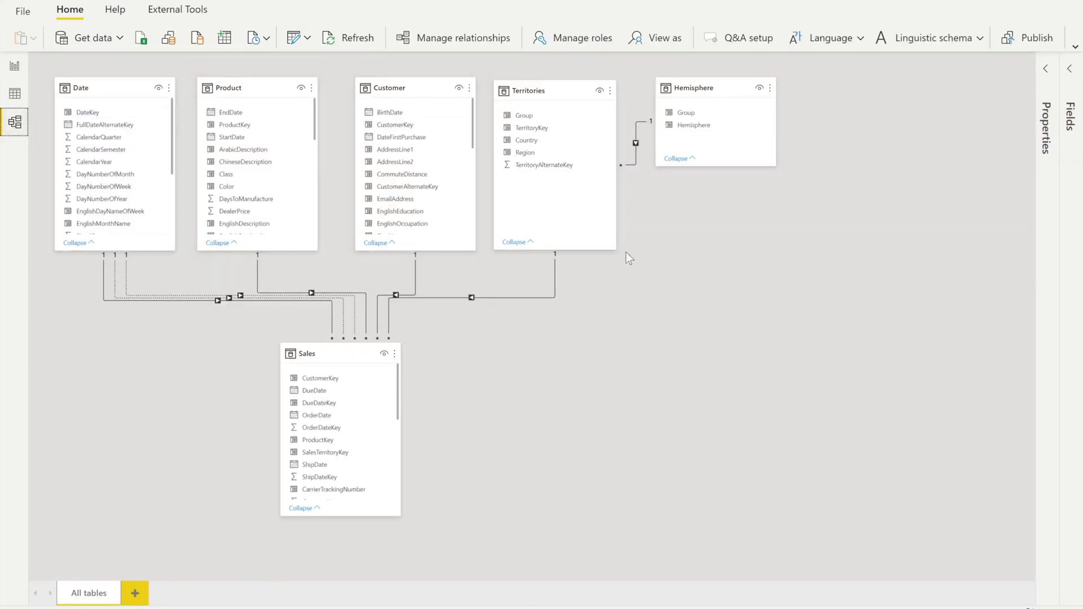
{"action": "left_click", "coordinate": [342, 353]}
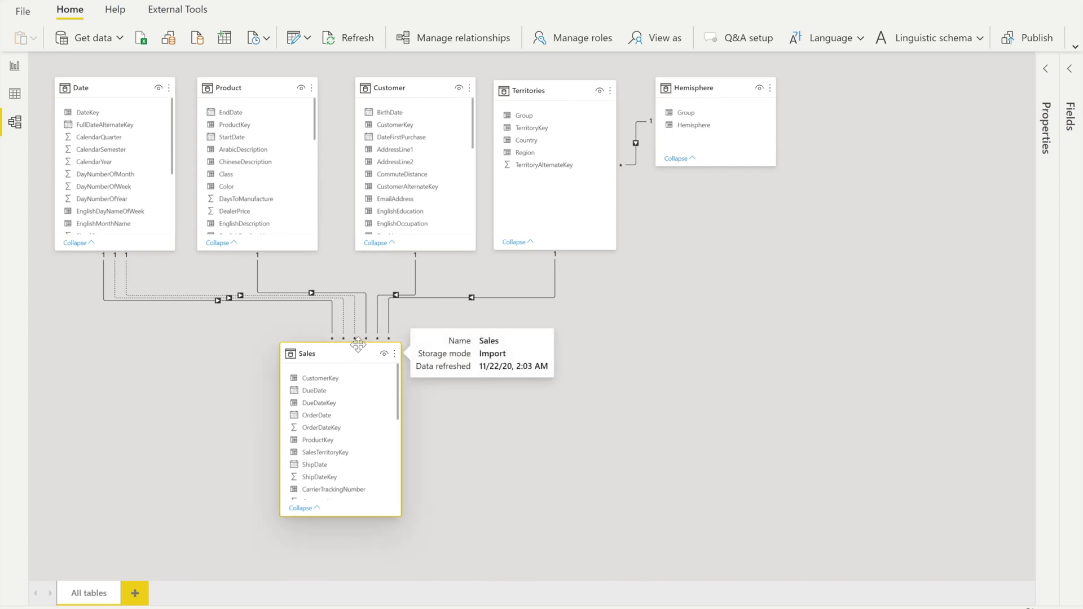
{"action": "scroll", "coordinate": [532, 315], "scroll_direction": "up", "scroll_amount": 5}
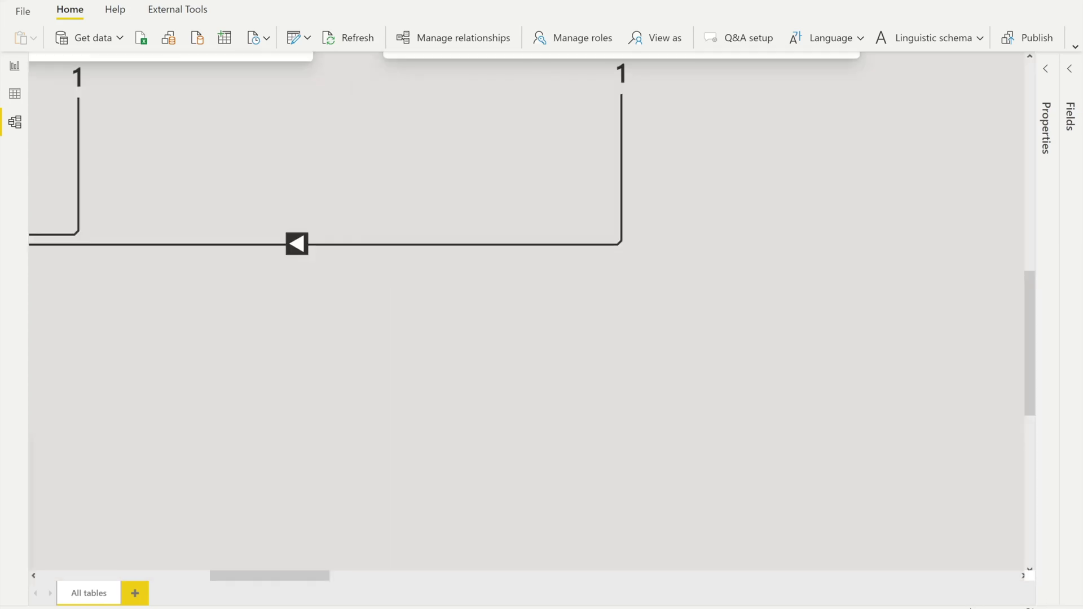
{"action": "left_click_drag", "start_coordinate": [225, 575], "coordinate": [150, 575]}
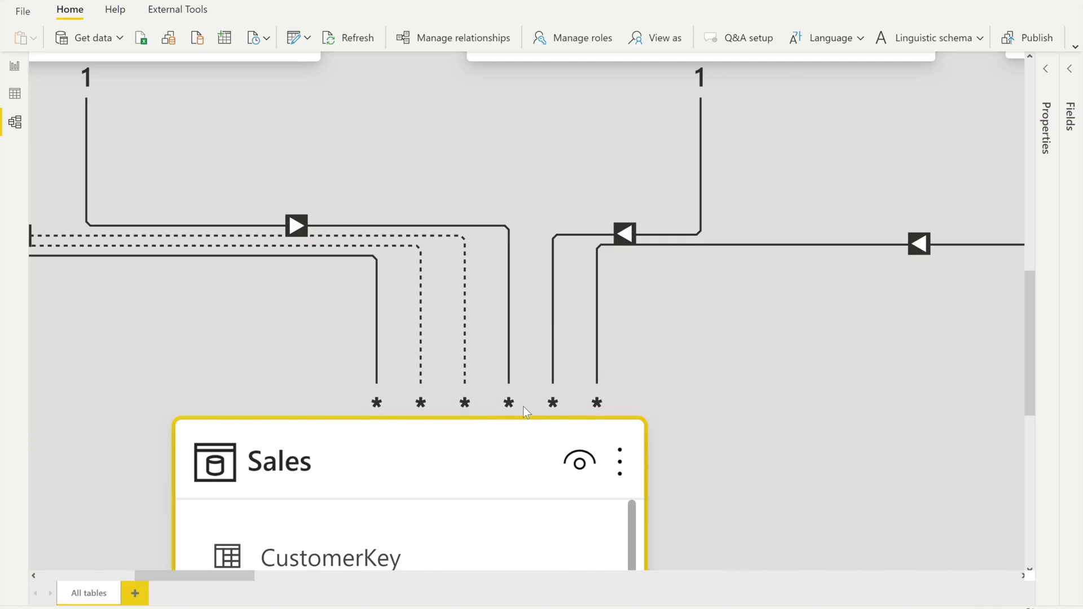
{"action": "left_click_drag", "start_coordinate": [1028, 292], "coordinate": [1016, 173]}
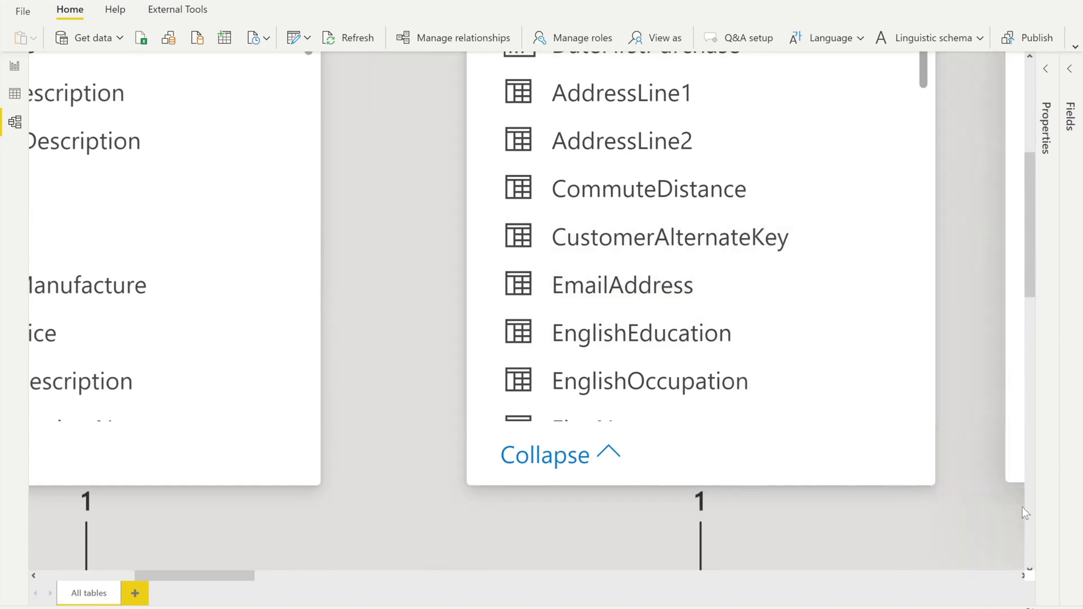
{"action": "scroll", "coordinate": [526, 310], "scroll_direction": "down", "scroll_amount": 3}
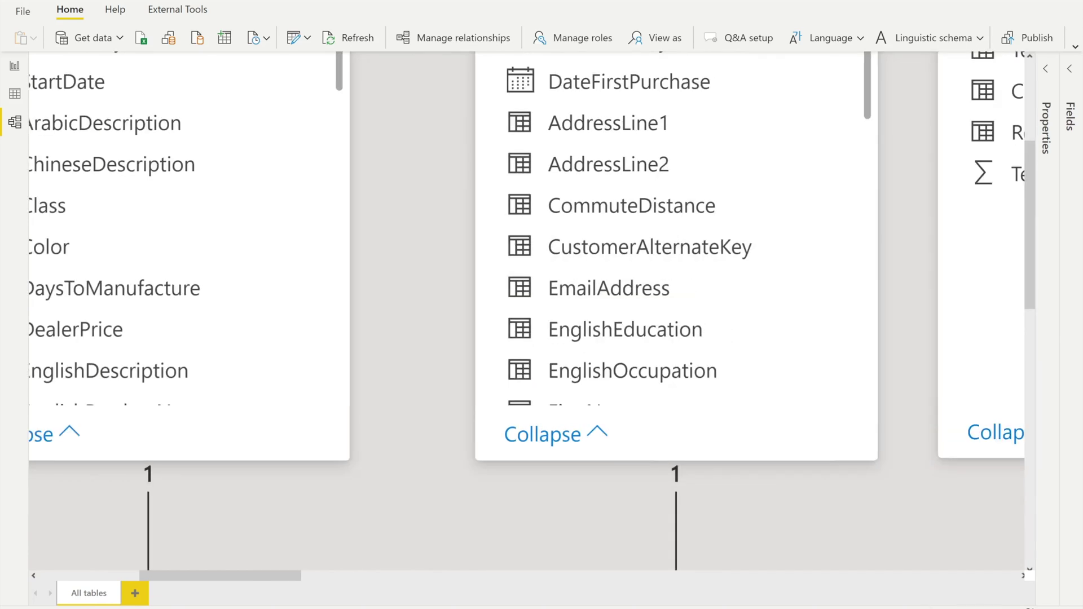
{"action": "scroll", "coordinate": [528, 312], "scroll_direction": "down", "scroll_amount": 2}
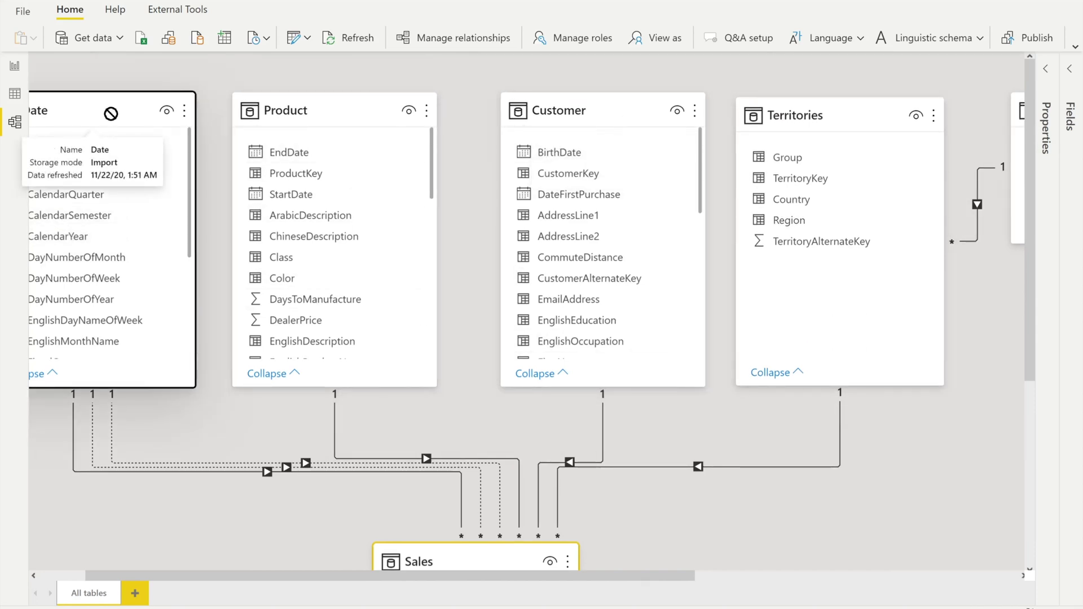
- Move the Date table slightly closer to Product and the Sales table nearer to the dimension tables in the model diagram
{"action": "left_click_drag", "start_coordinate": [101, 113], "coordinate": [121, 122]}
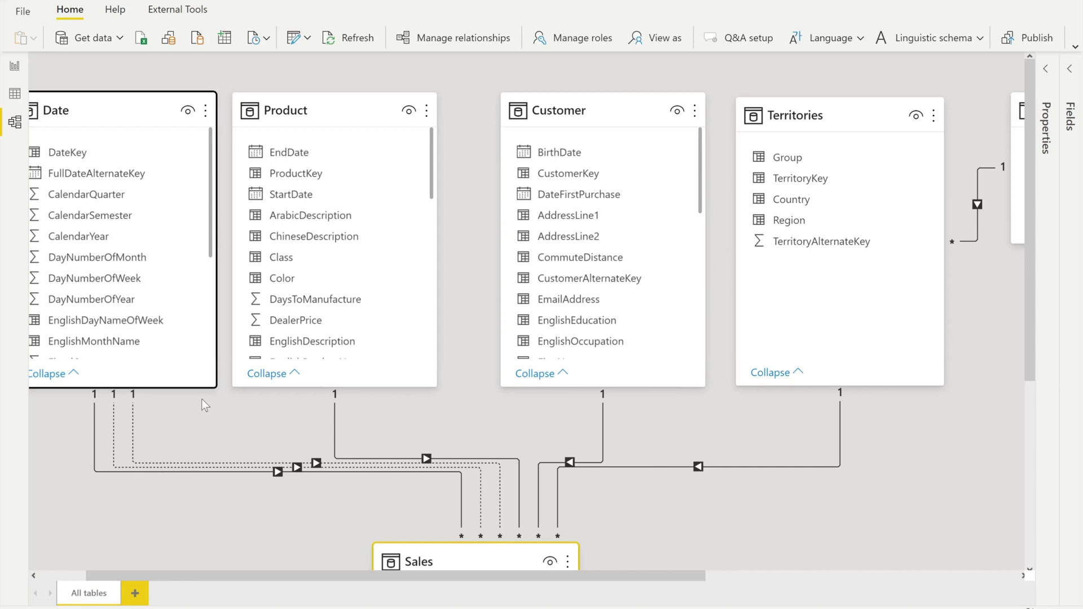
{"action": "left_click", "coordinate": [793, 117]}
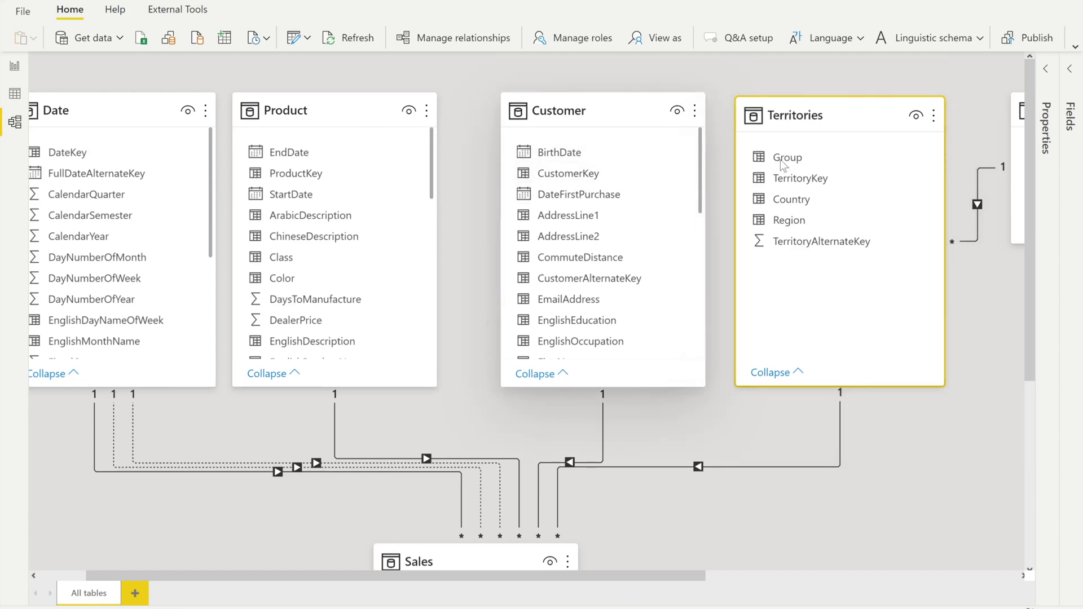
{"action": "left_click_drag", "start_coordinate": [373, 151], "coordinate": [468, 547]}
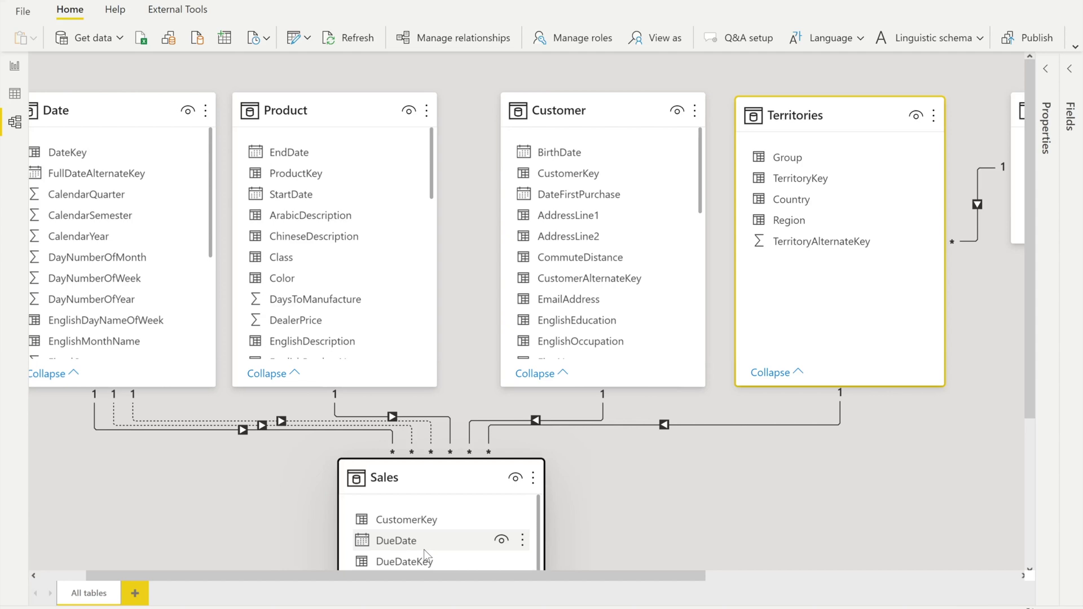
{"action": "left_click", "coordinate": [545, 119]}
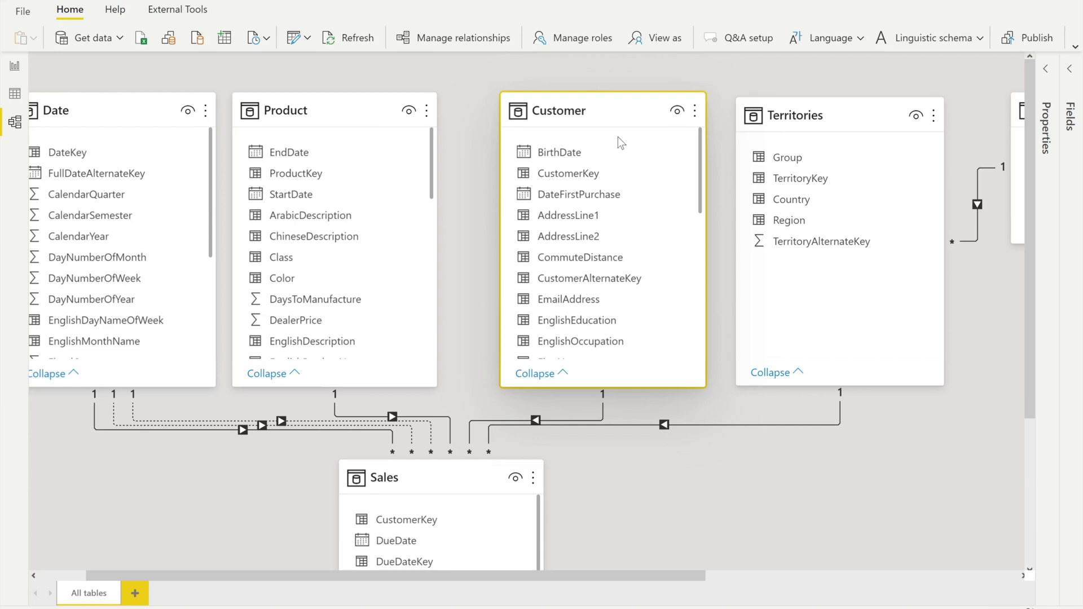
- Examine how Territories relates to Hemisphere and Sales in the model diagram, and view the Hemisphere table's rows
{"action": "left_click", "coordinate": [14, 68]}
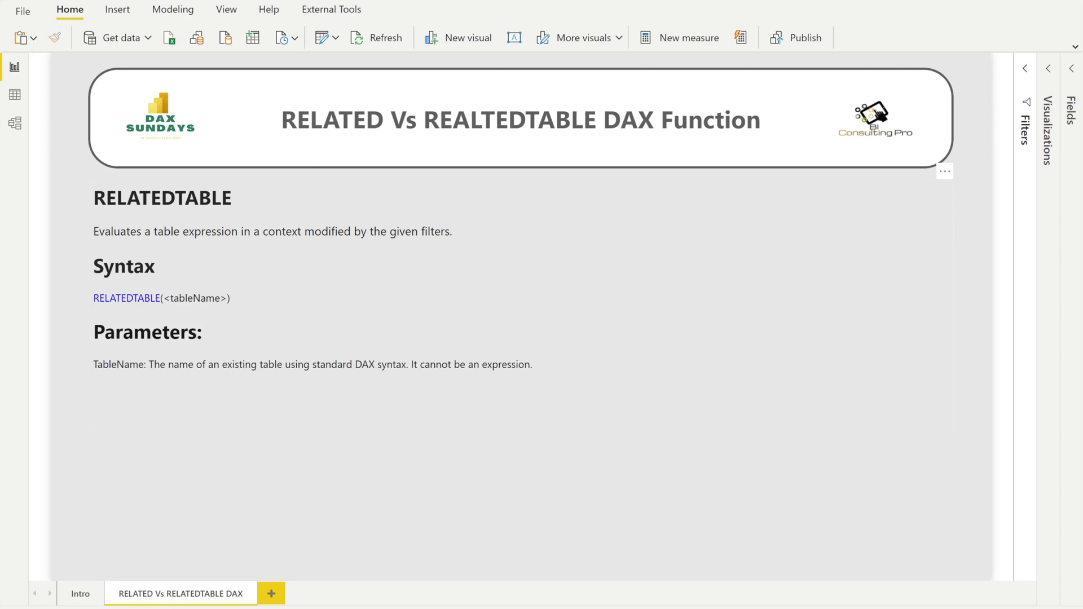
{"action": "left_click", "coordinate": [14, 123]}
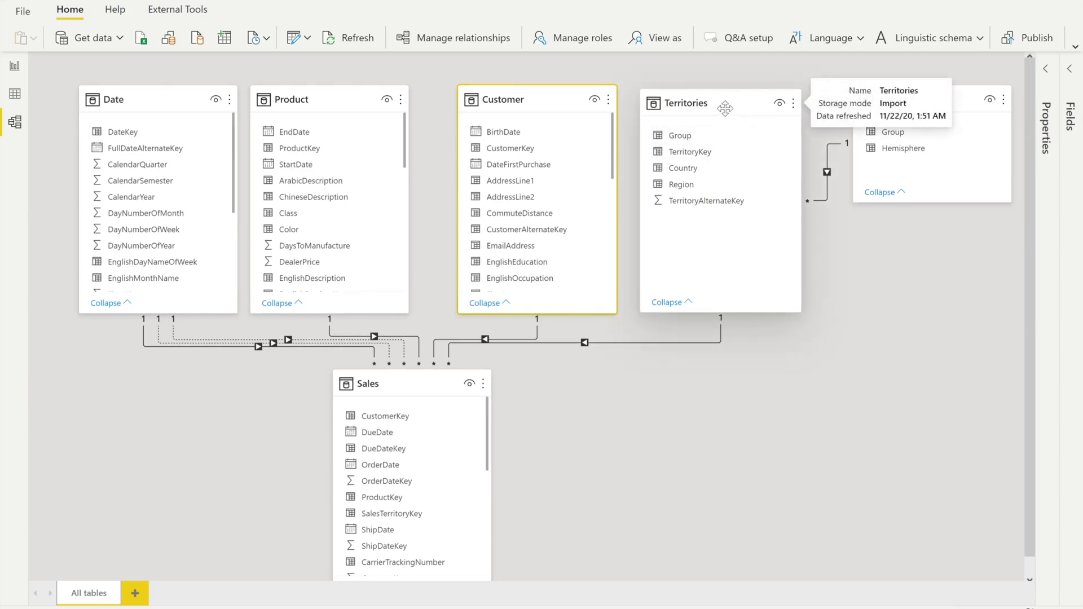
{"action": "mouse_move", "coordinate": [949, 99]}
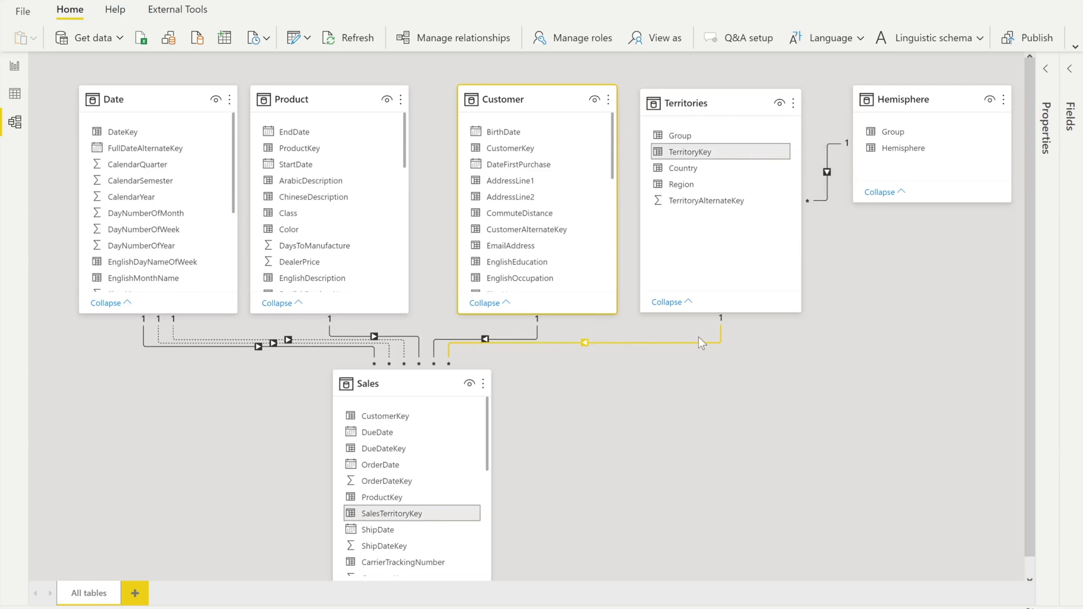
{"action": "left_click", "coordinate": [15, 94]}
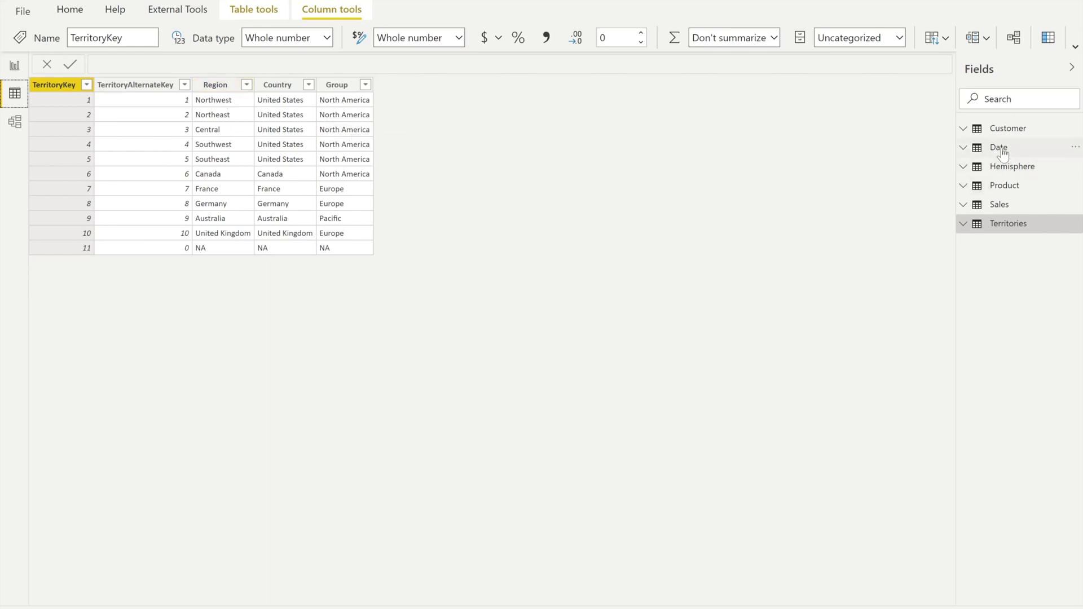
{"action": "left_click", "coordinate": [984, 169]}
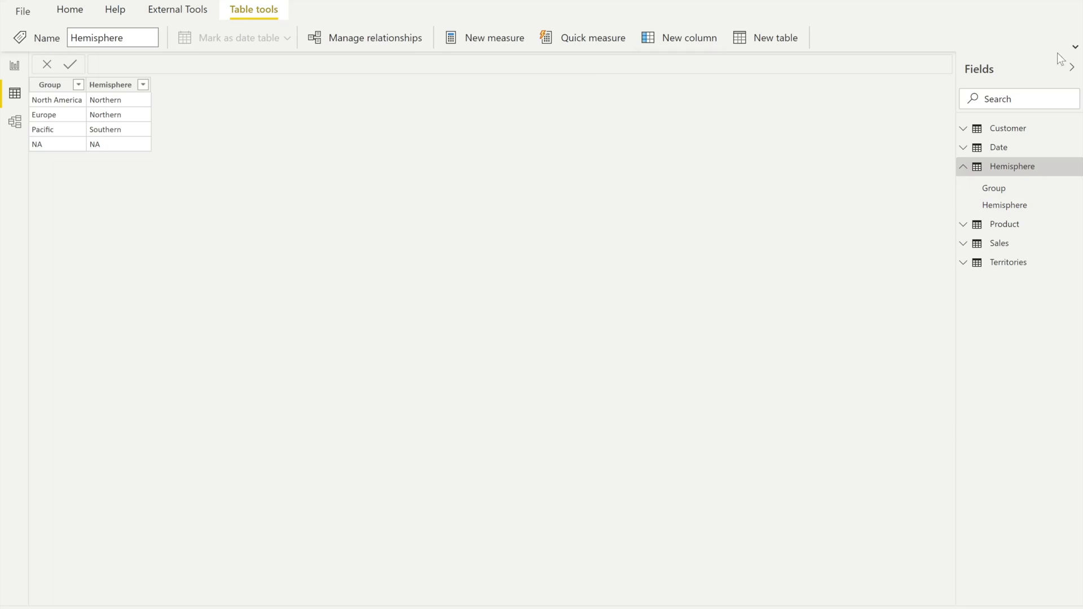
- Add a new calculated column named Hemisphere to the Territories table
{"action": "left_click", "coordinate": [1005, 262]}
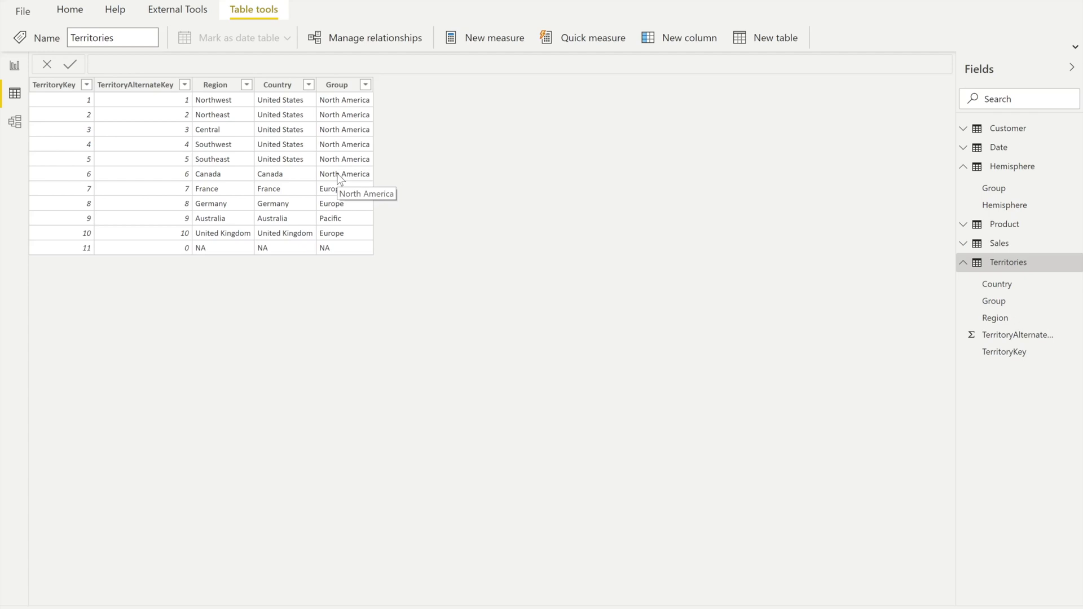
{"action": "left_click", "coordinate": [679, 44]}
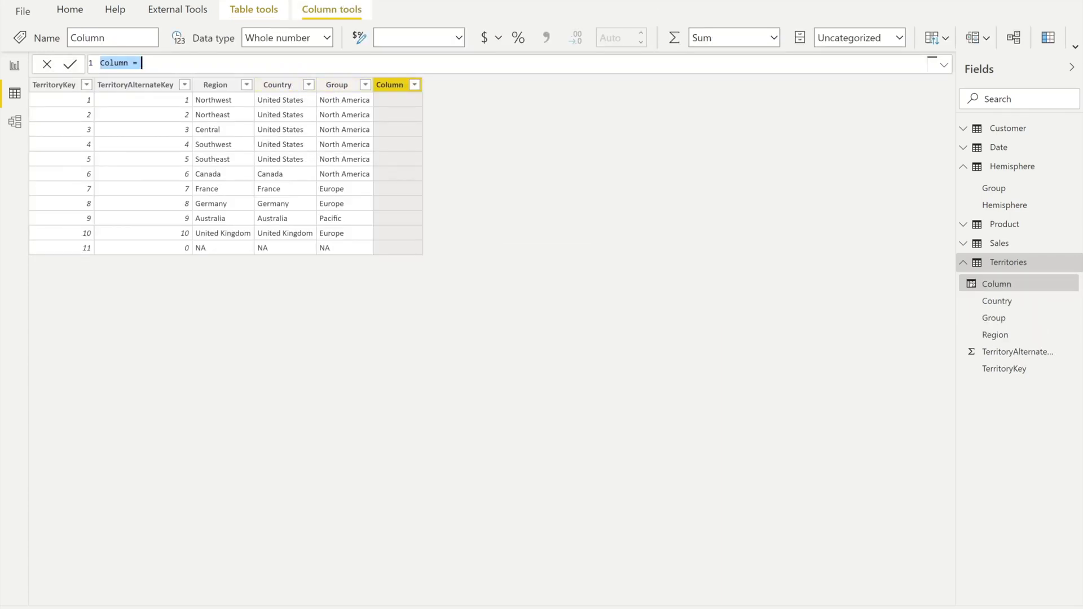
{"action": "type", "text": "Hemisphere ="}
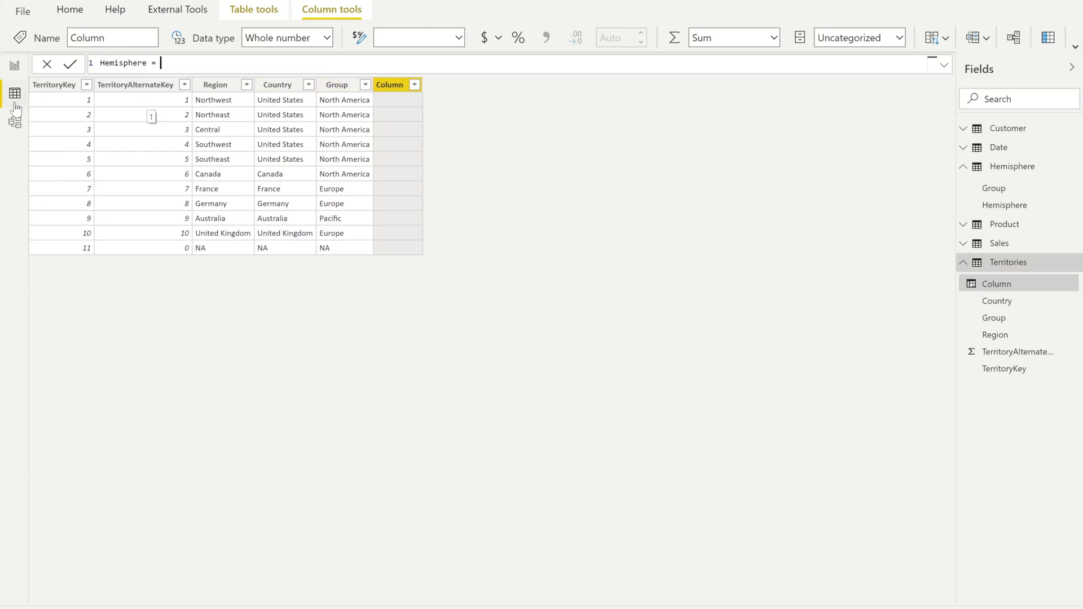
- Return to the model diagram and examine the relationship between the Territories and Hemisphere tables
{"action": "left_click", "coordinate": [15, 122]}
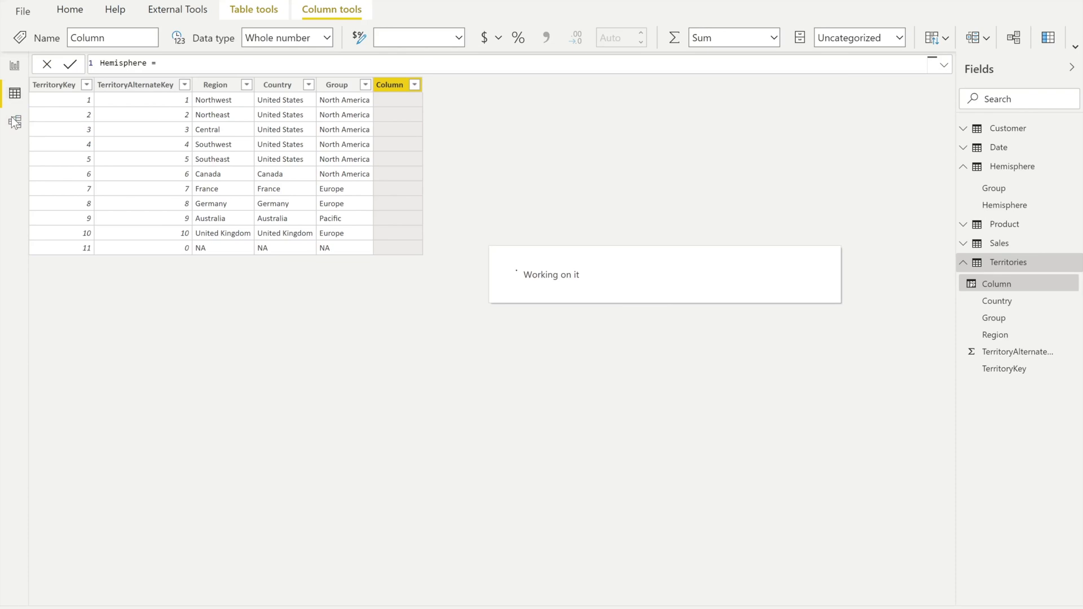
{"action": "left_click", "coordinate": [15, 134]}
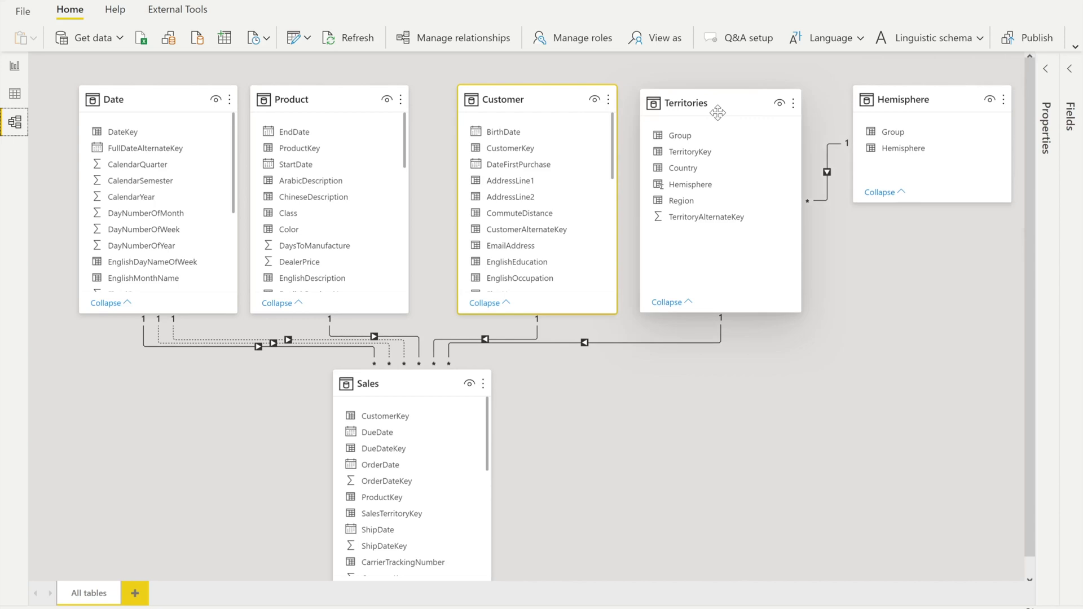
{"action": "left_click", "coordinate": [925, 96]}
{"action": "right_click", "coordinate": [726, 107]}
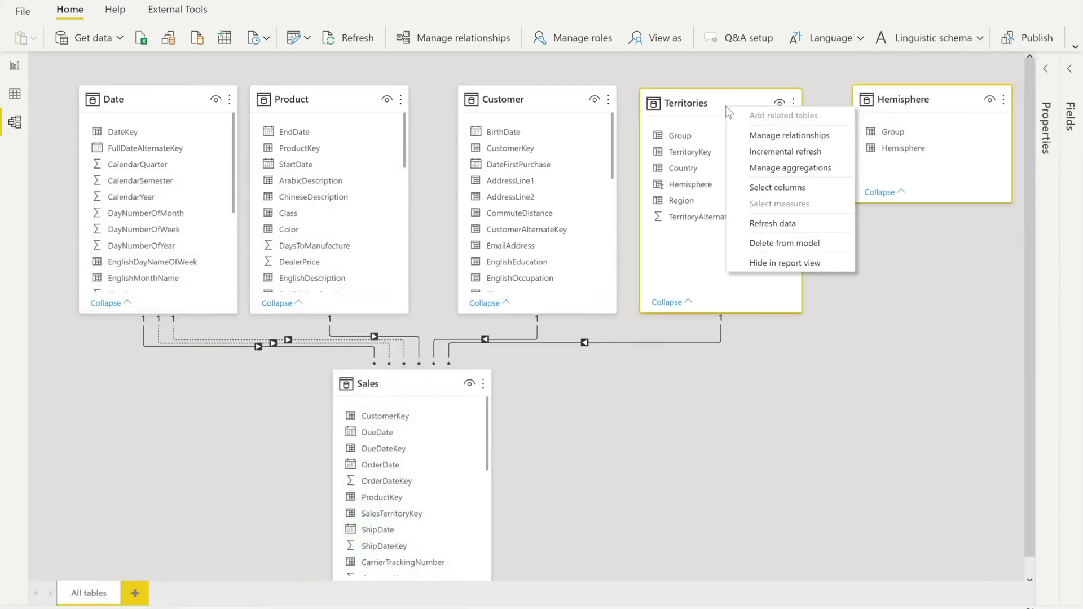
{"action": "left_click", "coordinate": [671, 93]}
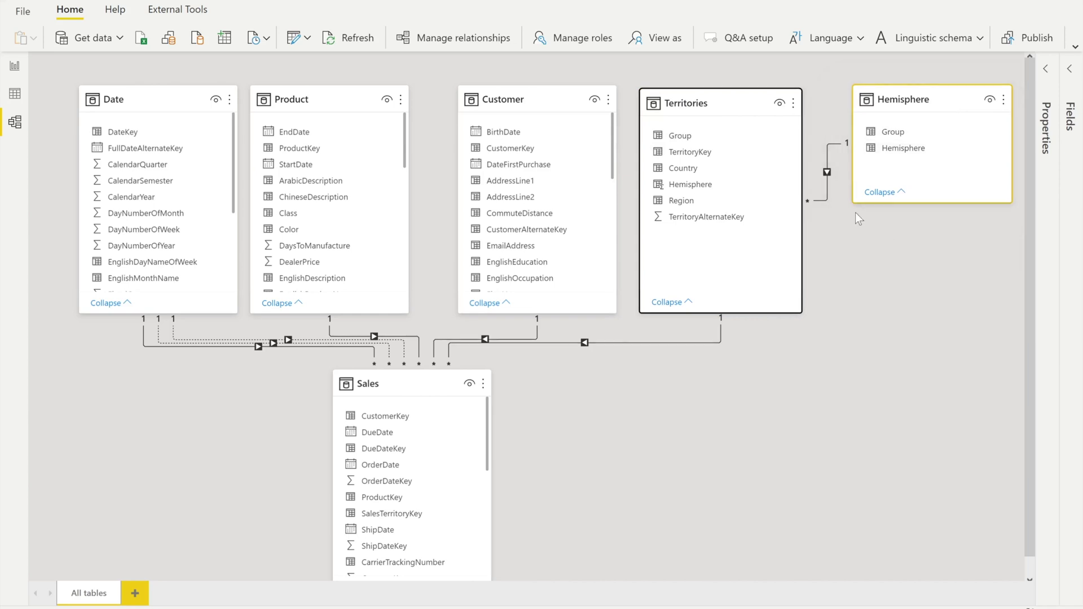
{"action": "left_click", "coordinate": [701, 94]}
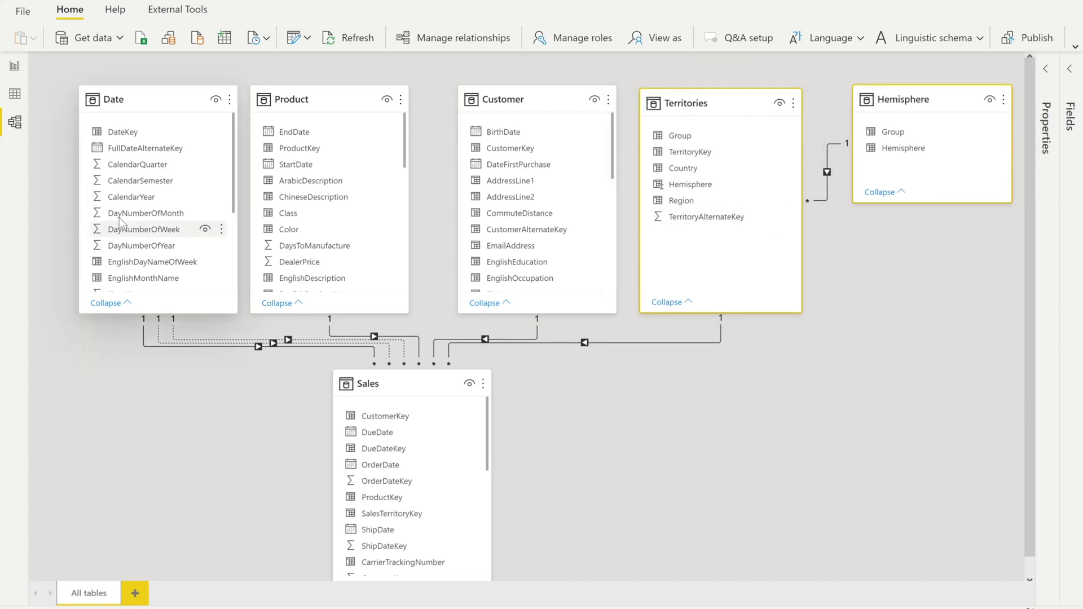
- Complete the Territories table's Hemisphere column with the formula RELATED(Hemisphere[Hemisphere])
{"action": "left_click", "coordinate": [17, 94]}
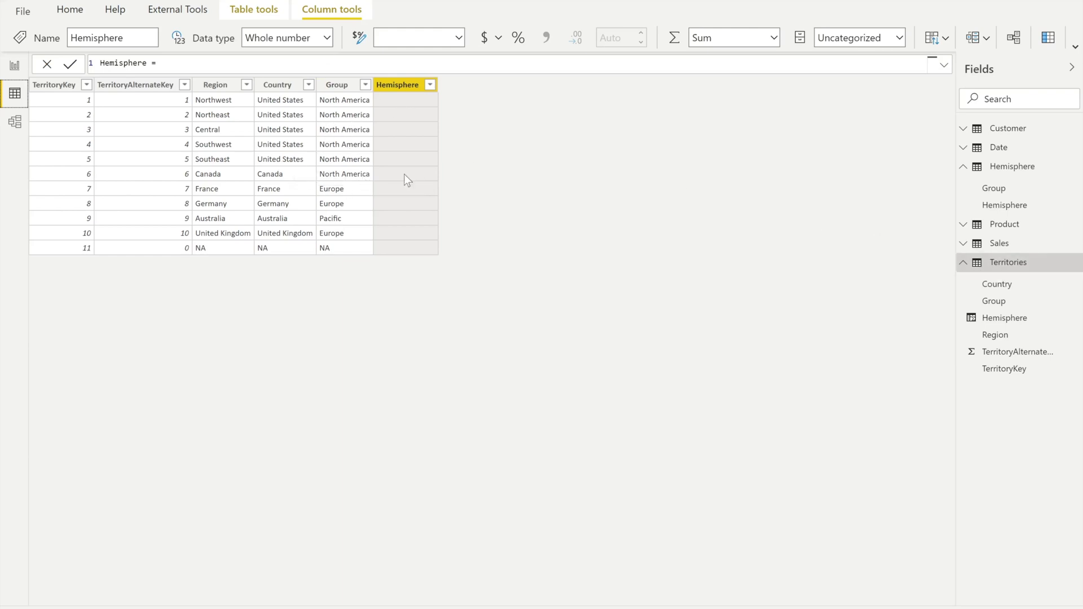
{"action": "left_click", "coordinate": [351, 105]}
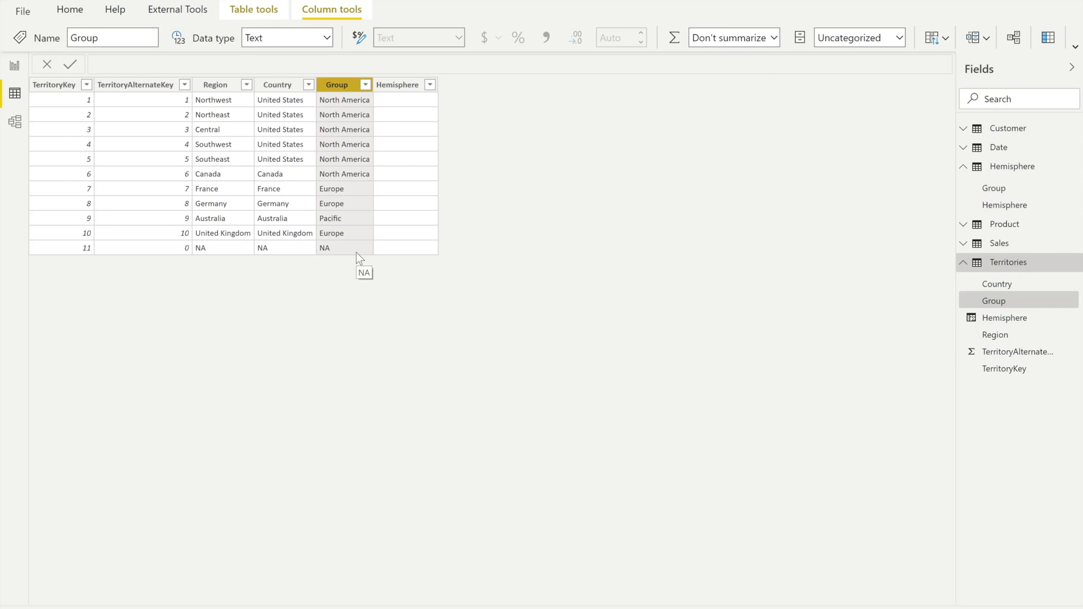
{"action": "left_click", "coordinate": [401, 84]}
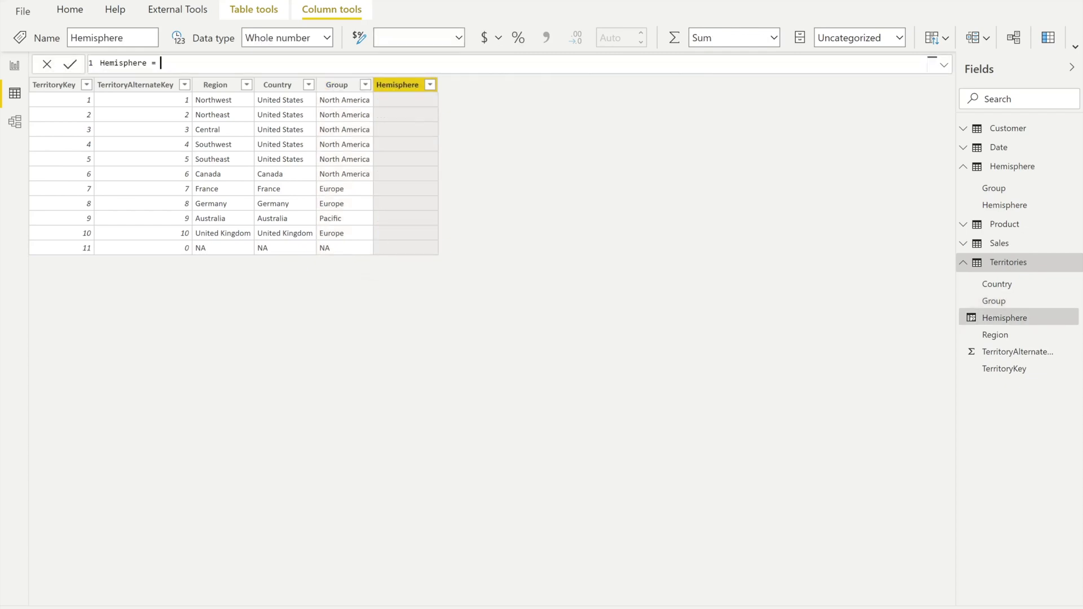
{"action": "type", "text": "rel"}
{"action": "key", "text": "Tab"}
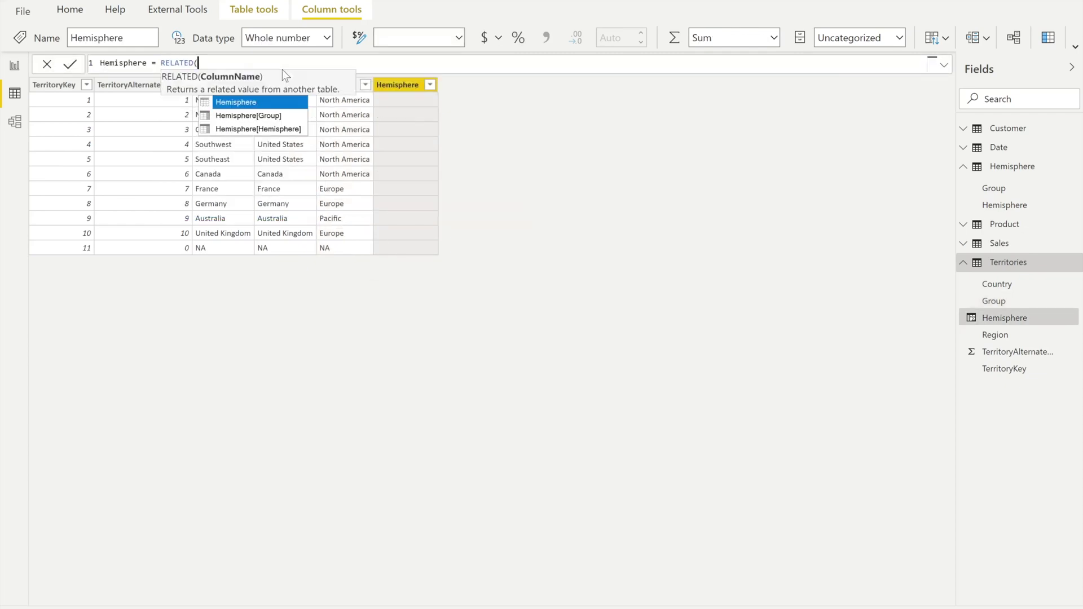
{"action": "key", "text": "Down"}
{"action": "key", "text": "Down"}
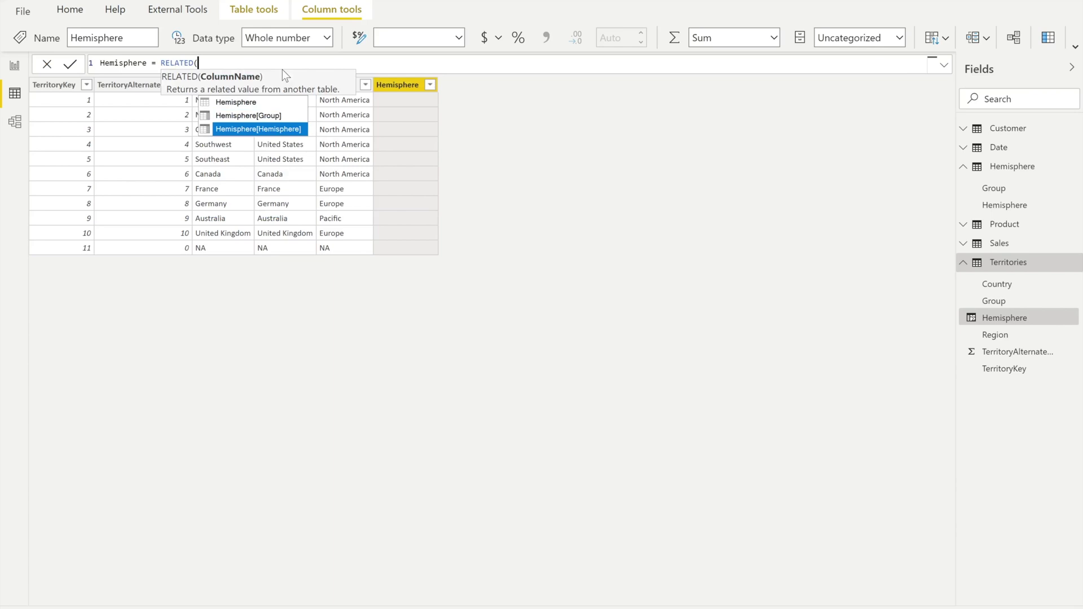
{"action": "key", "text": "Tab"}
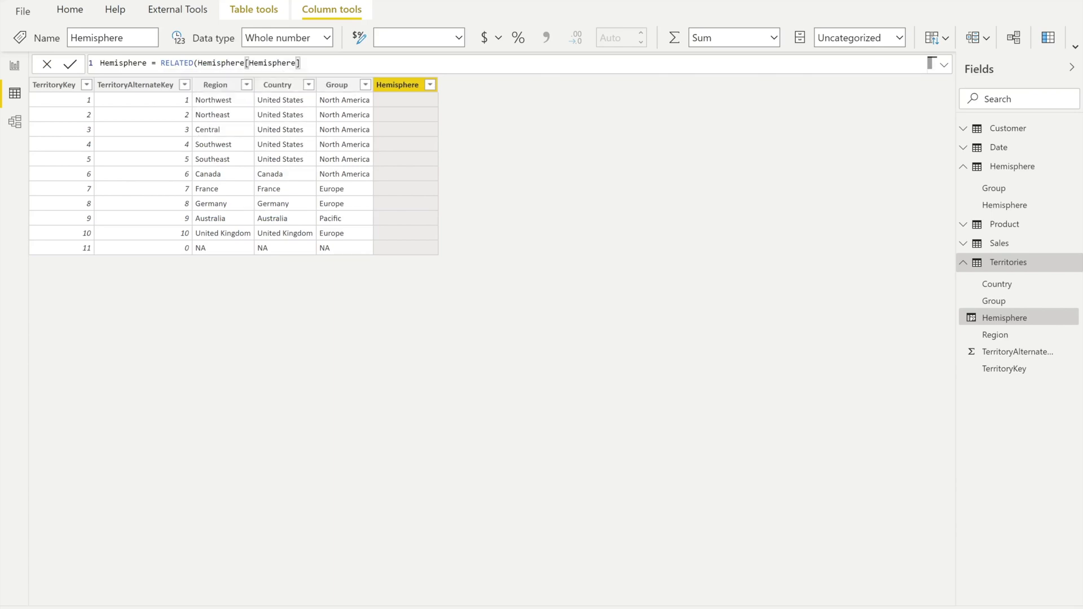
{"action": "type", "text": ")"}
{"action": "key", "text": "Return"}
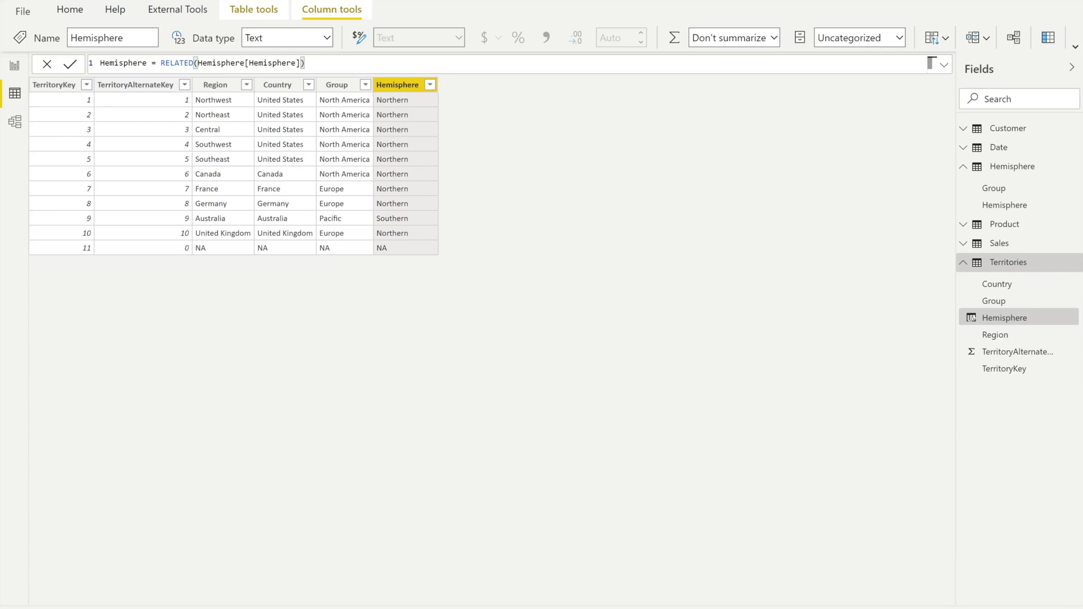
- Examine the relationship between the Product and Sales tables in the model diagram, and return to the table data
{"action": "left_click", "coordinate": [14, 122]}
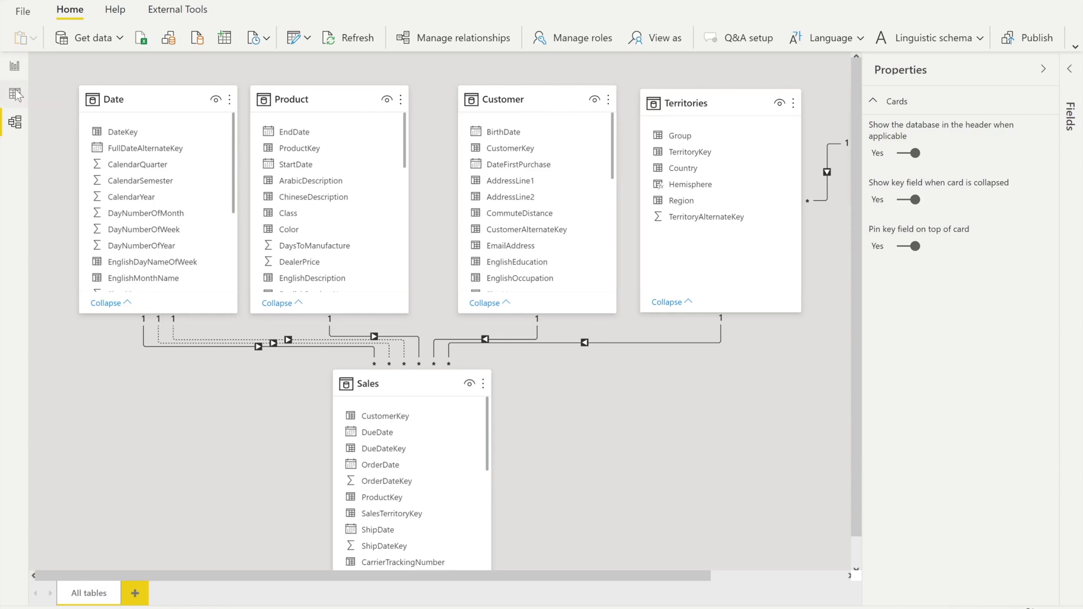
{"action": "left_click", "coordinate": [336, 98]}
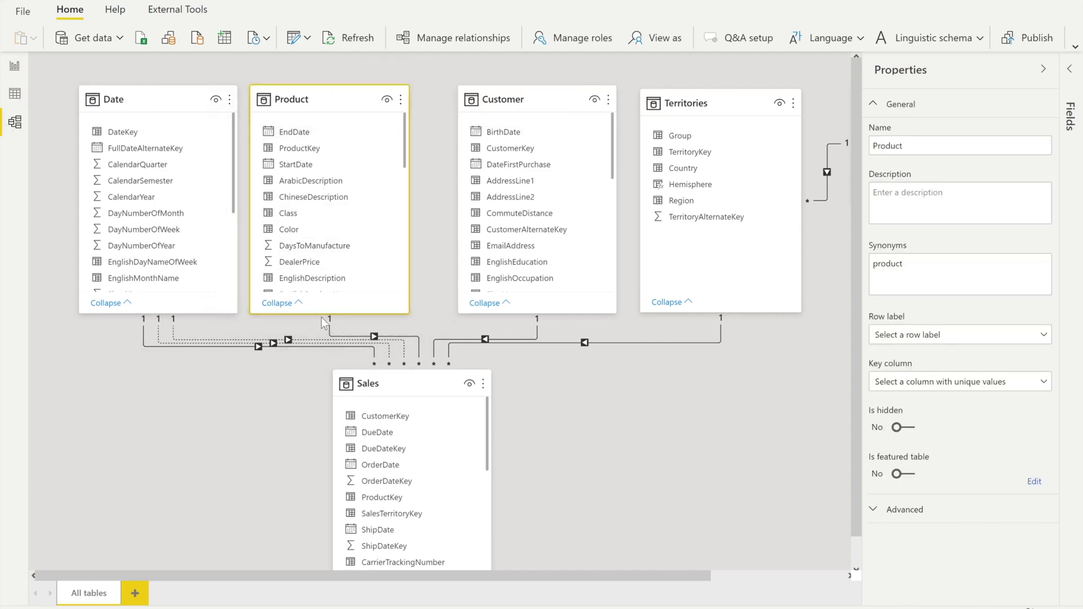
{"action": "left_click", "coordinate": [410, 388]}
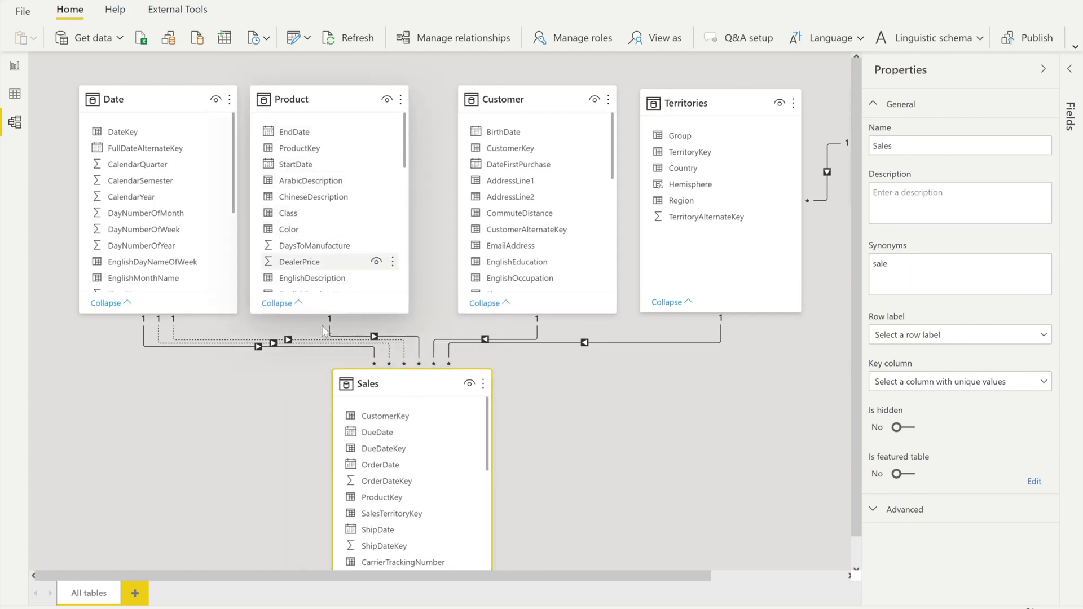
{"action": "left_click", "coordinate": [14, 93]}
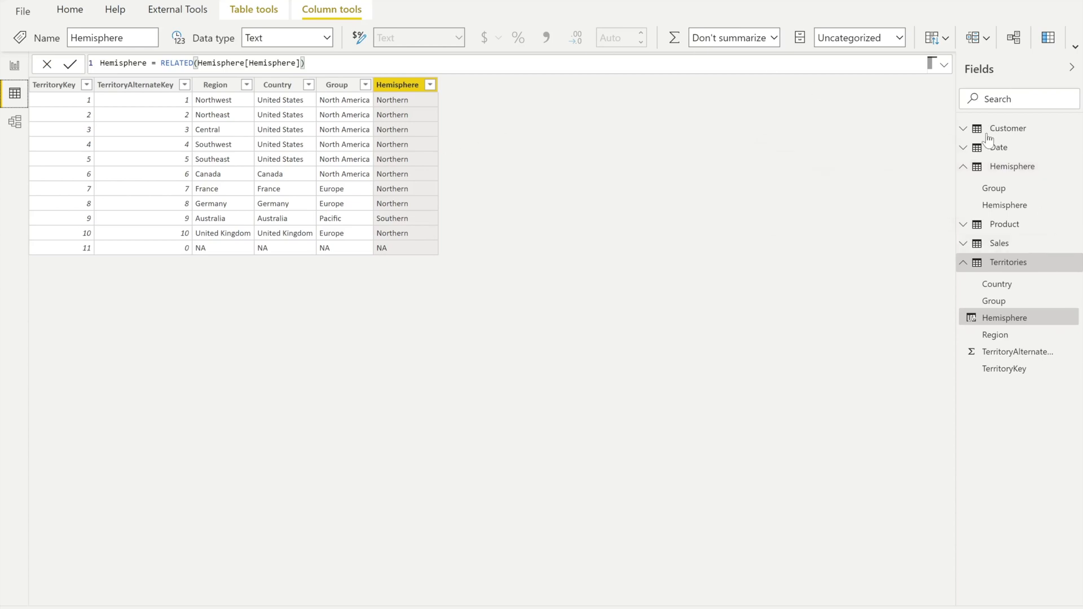
- Add a new calculated column named No. of Product (count) to the Product table
{"action": "left_click", "coordinate": [1008, 224]}
{"action": "left_click", "coordinate": [1008, 224]}
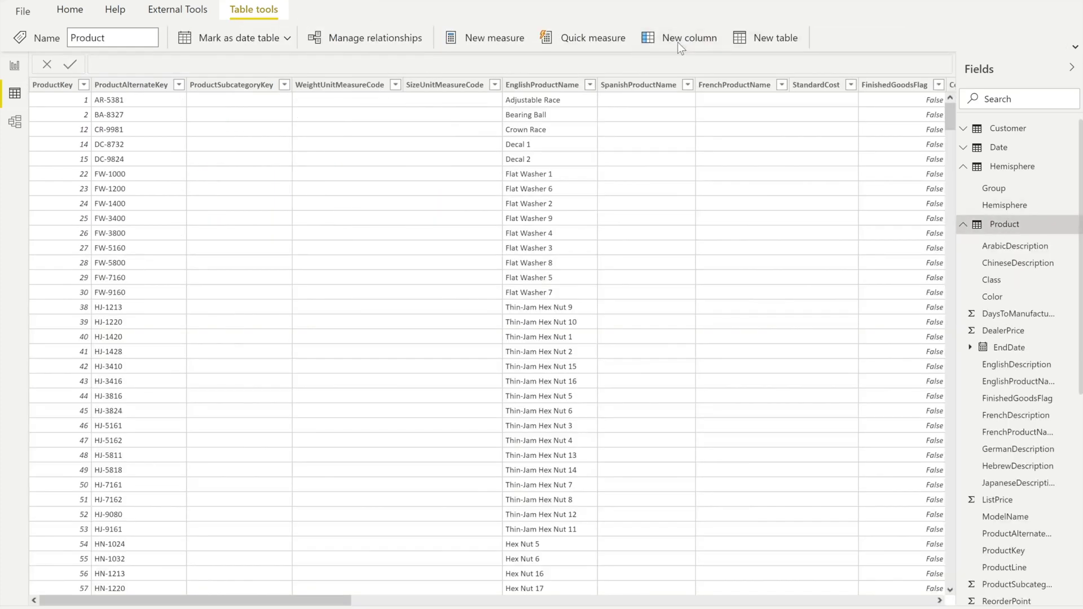
{"action": "left_click", "coordinate": [678, 43]}
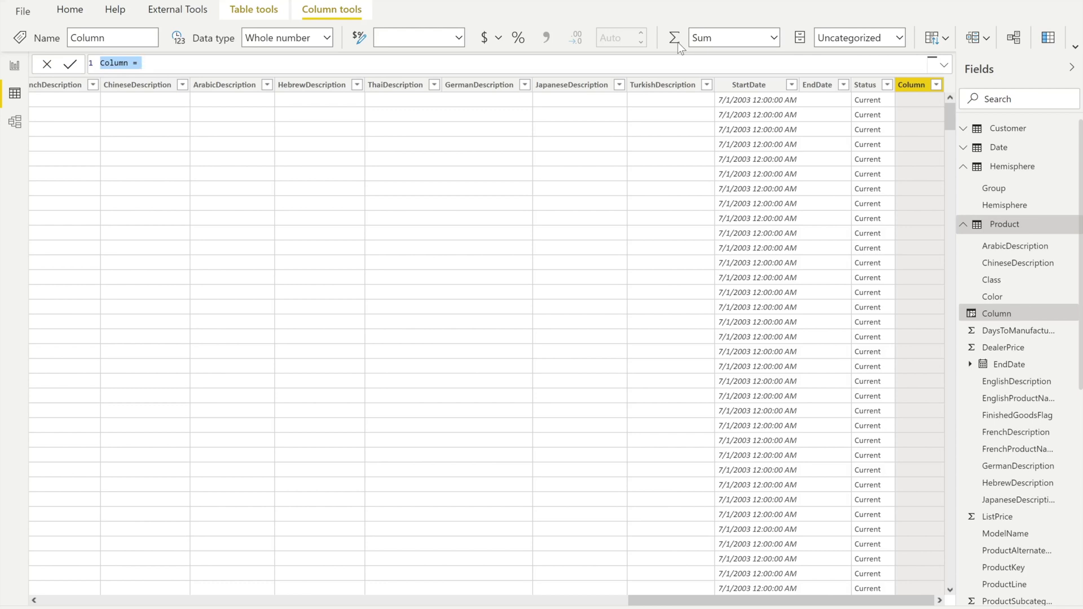
{"action": "type", "text": "No. of Product (count) ="}
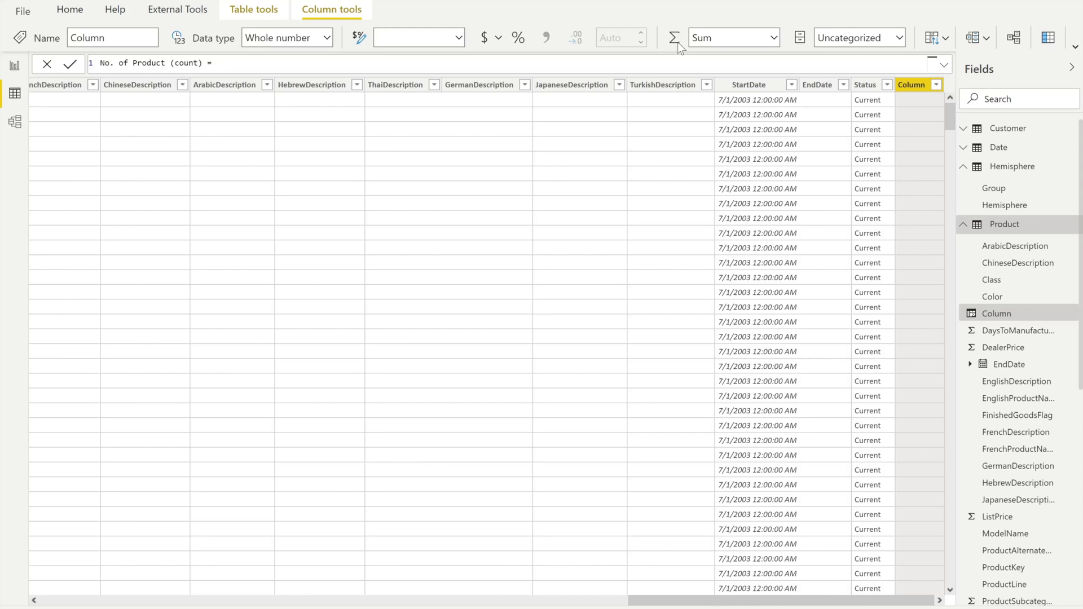
- Enter RELATEDTABLE(Sales) as the expression of the No. of Product (count) column
{"action": "type", "text": "RELA"}
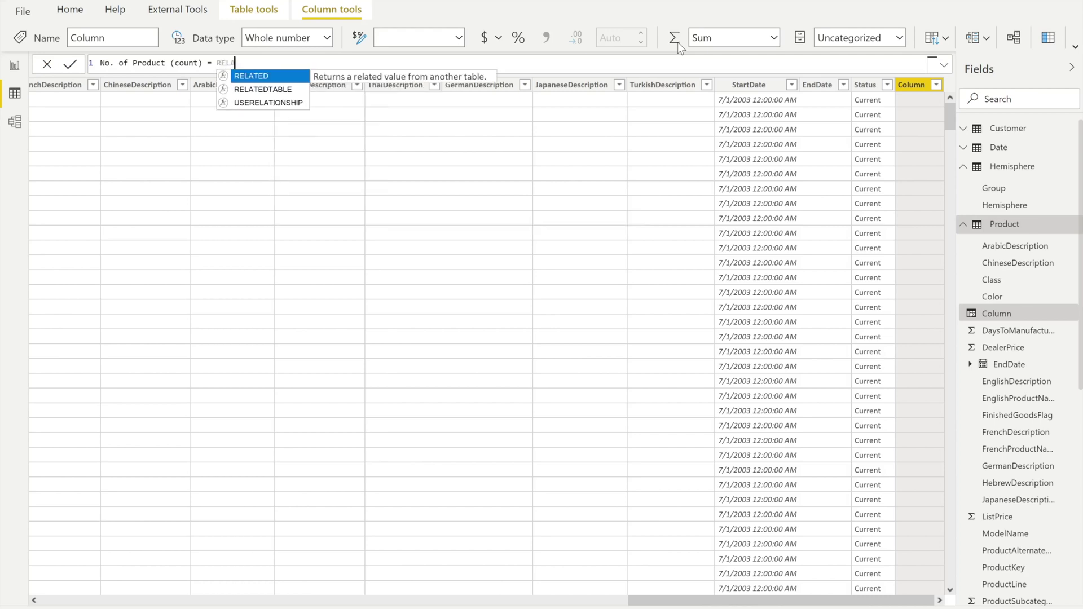
{"action": "key", "text": "Down"}
{"action": "key", "text": "Tab"}
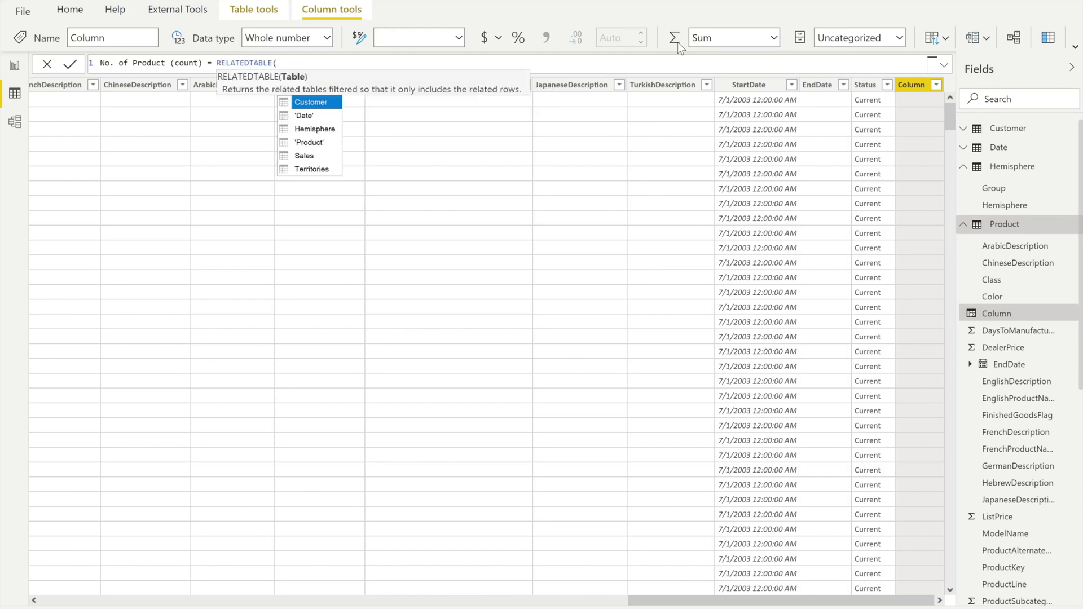
{"action": "double_click", "coordinate": [290, 157]}
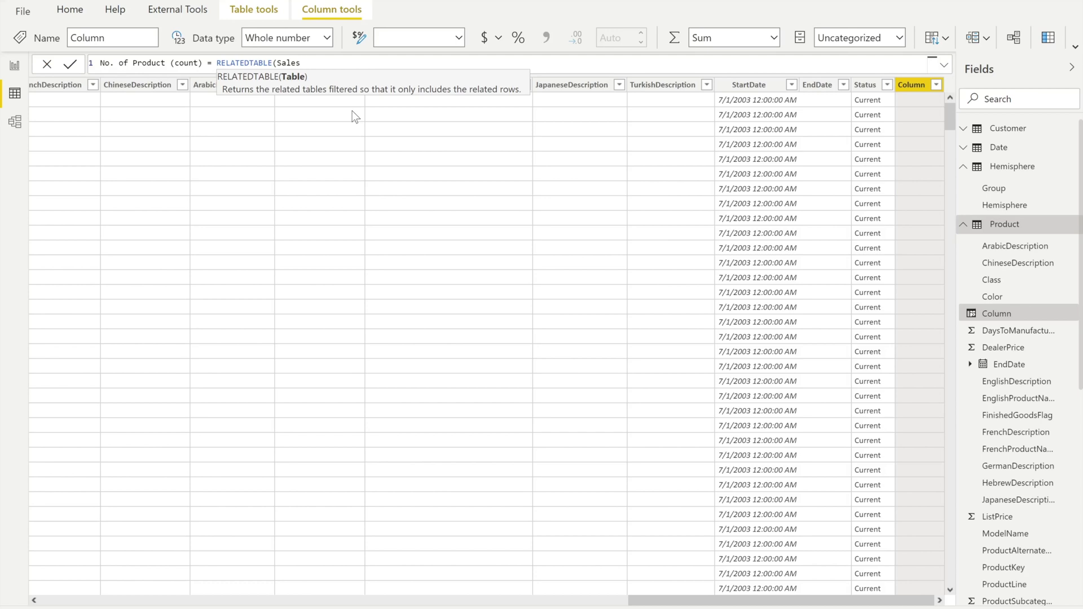
{"action": "type", "text": ")"}
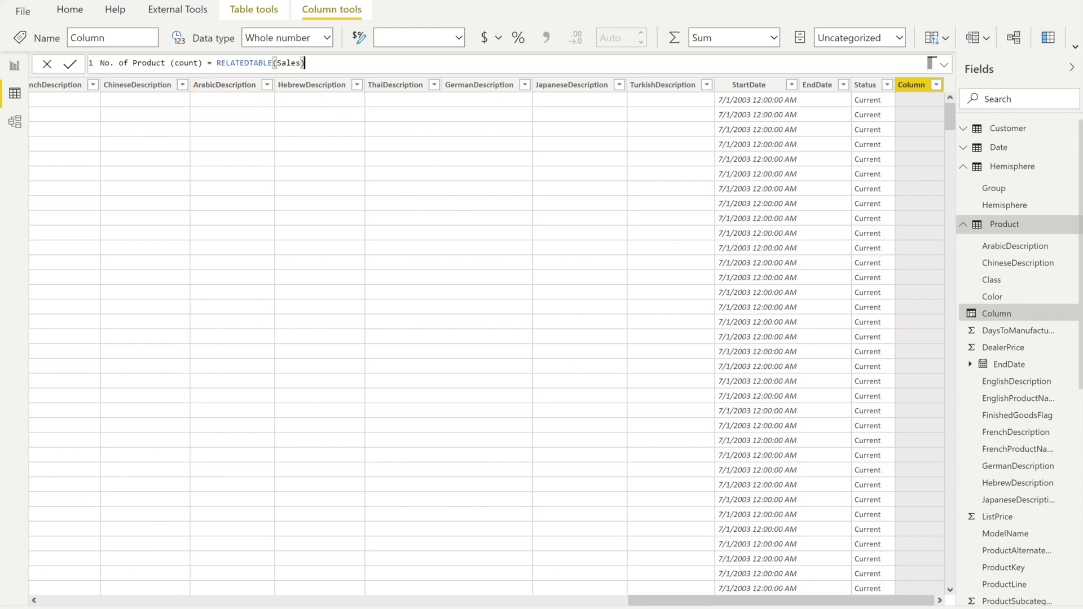
- Wrap the RELATEDTABLE(Sales) expression in COUNTROWS and commit the No. of Product (count) formula
{"action": "left_click", "coordinate": [216, 63]}
{"action": "type", "text": "Countrow"}
{"action": "key", "text": "Tab"}
{"action": "left_click", "coordinate": [351, 62]}
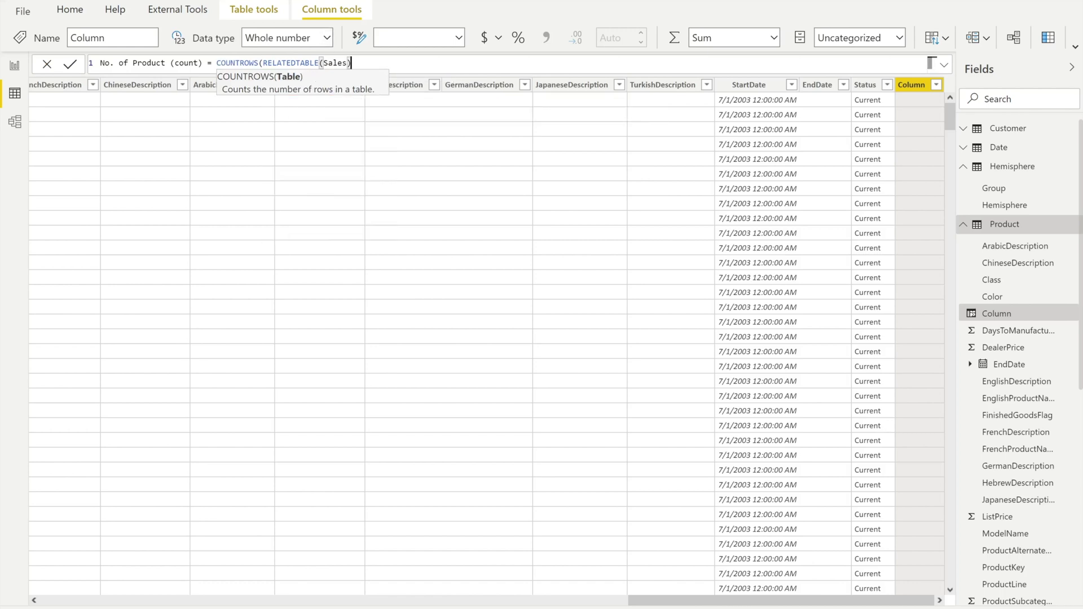
{"action": "type", "text": ")"}
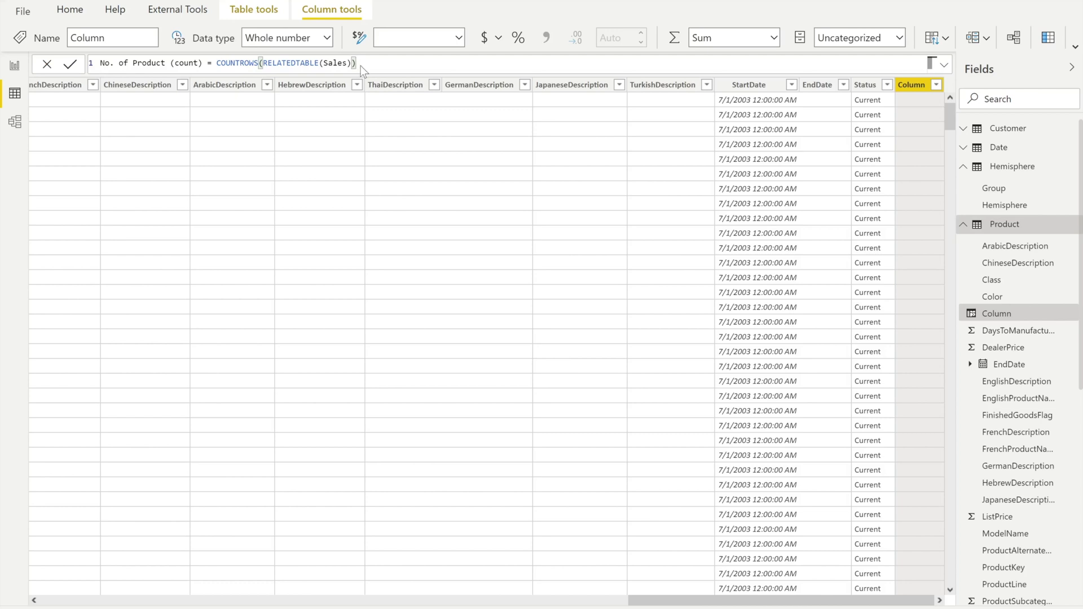
{"action": "key", "text": "Return"}
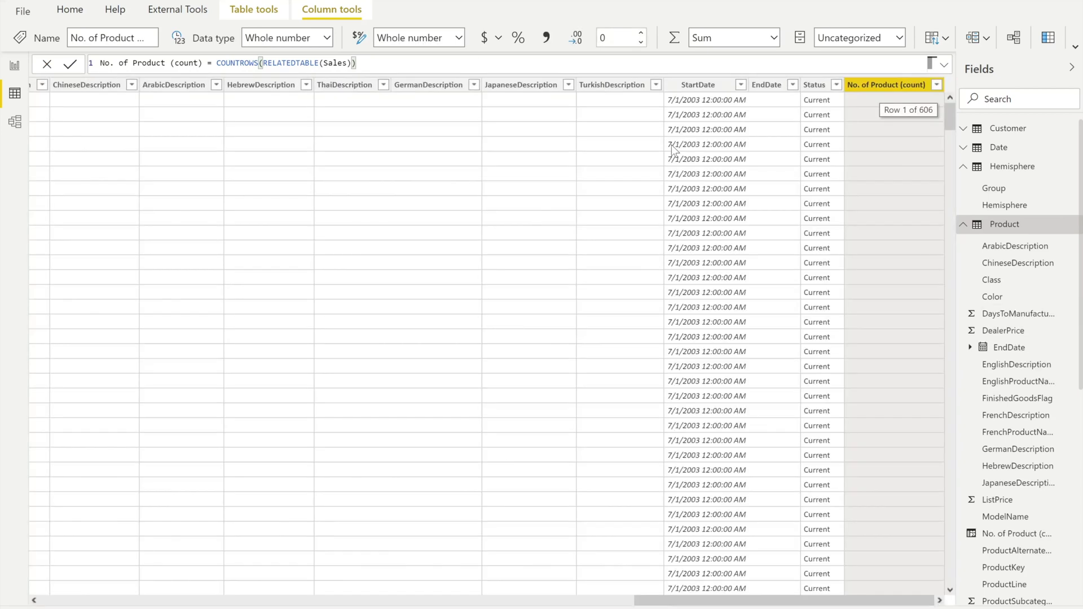
- Filter the blank values out of the No. of Product (count) column and view the Product table's first columns
{"action": "left_click", "coordinate": [936, 85]}
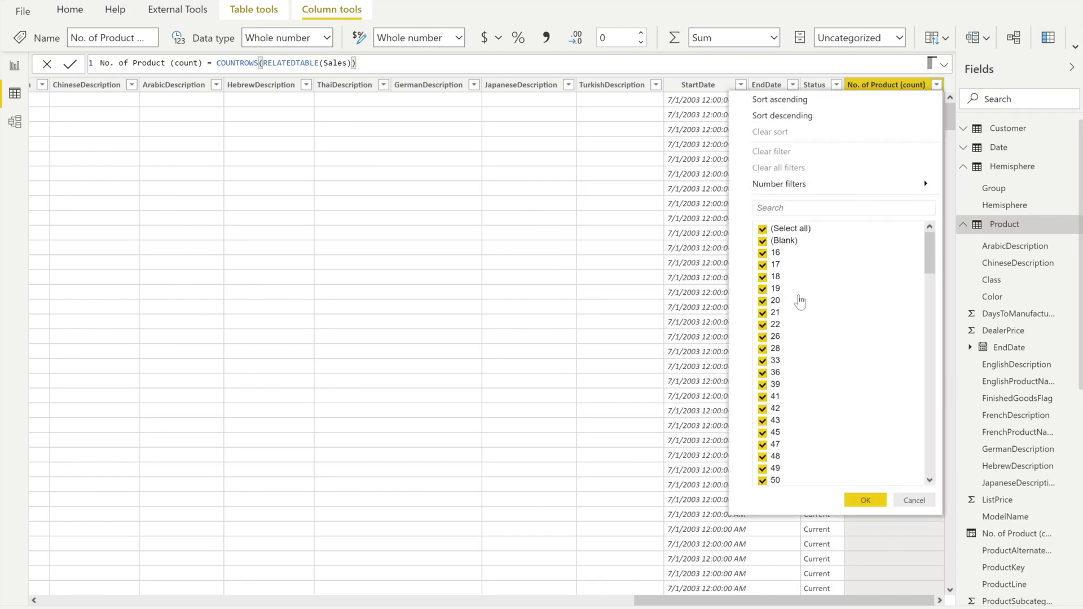
{"action": "left_click", "coordinate": [763, 243]}
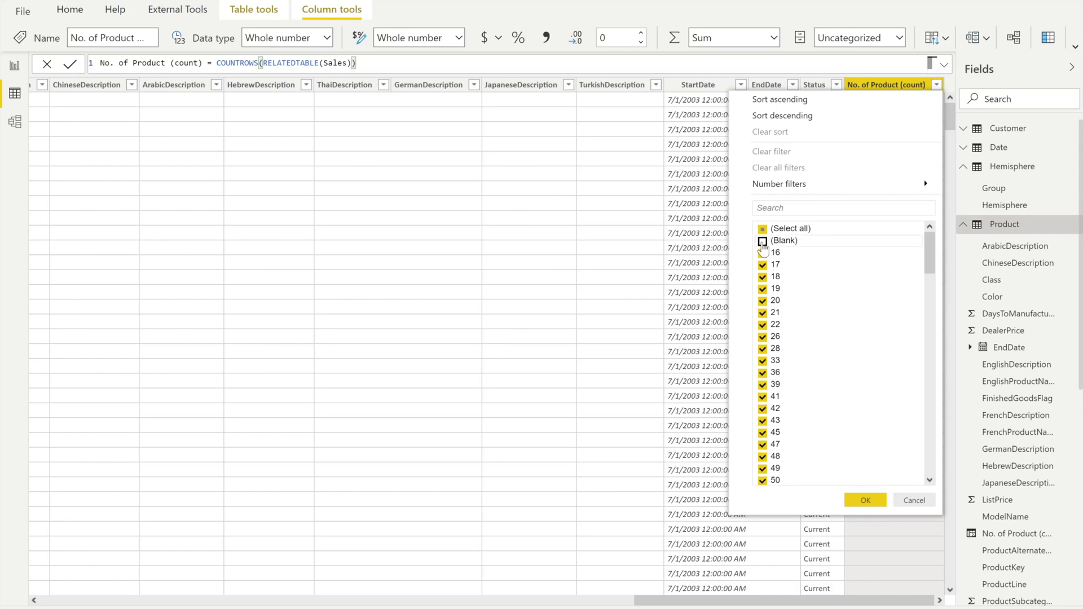
{"action": "left_click", "coordinate": [860, 504]}
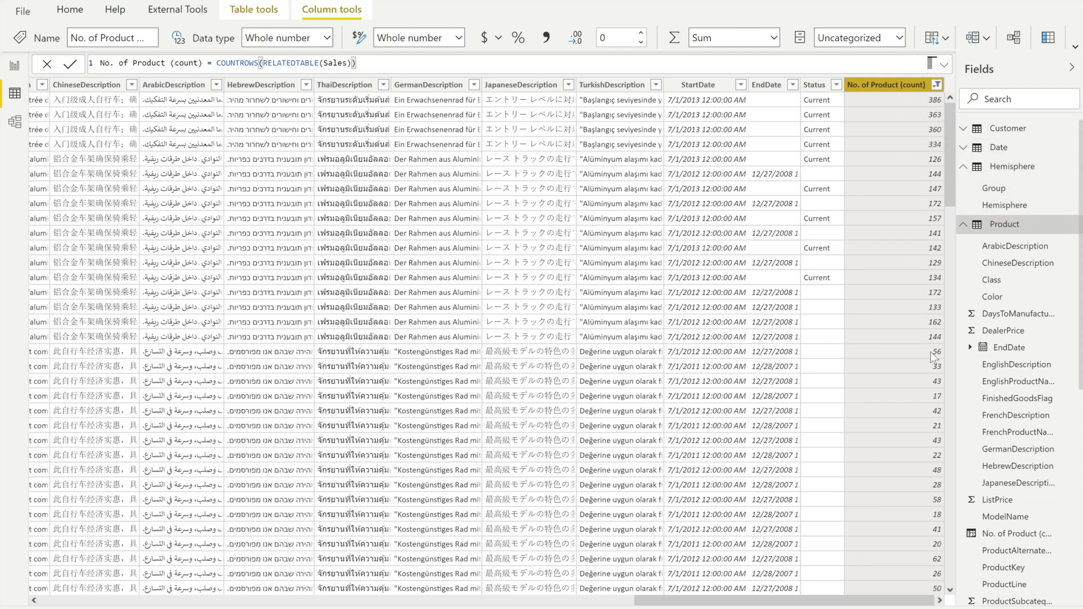
{"action": "left_click_drag", "start_coordinate": [784, 601], "coordinate": [5, 604]}
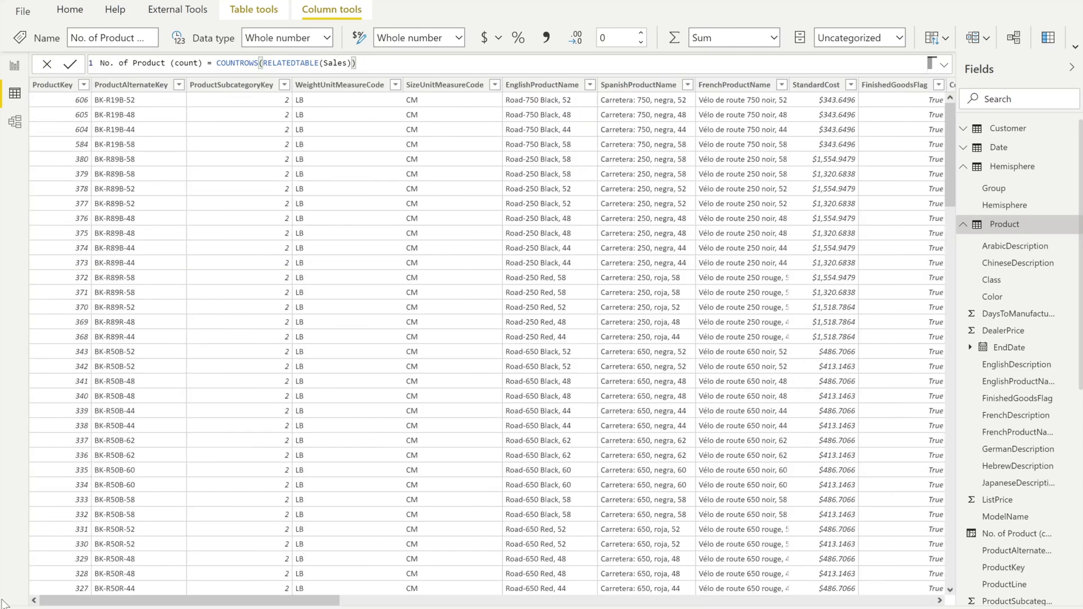